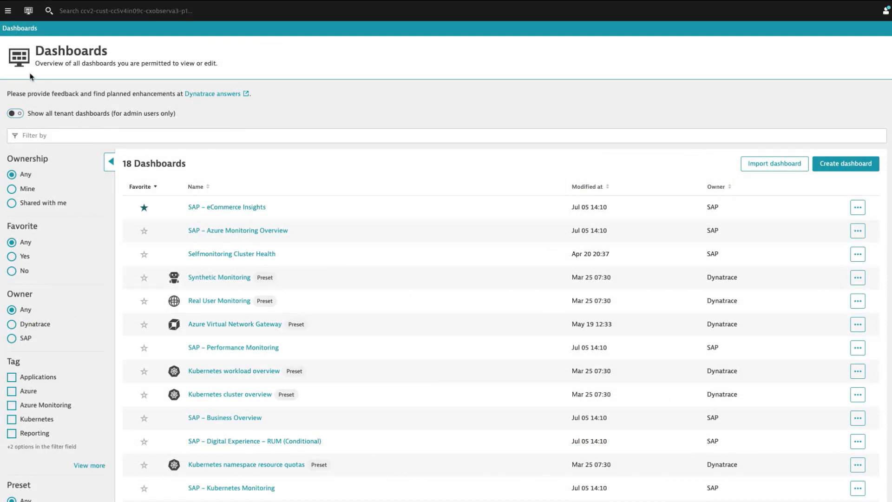
# - Launch CPU analysis from Diagnostic tools to see consumption for the 14 process groups
pyautogui.click(8, 12)
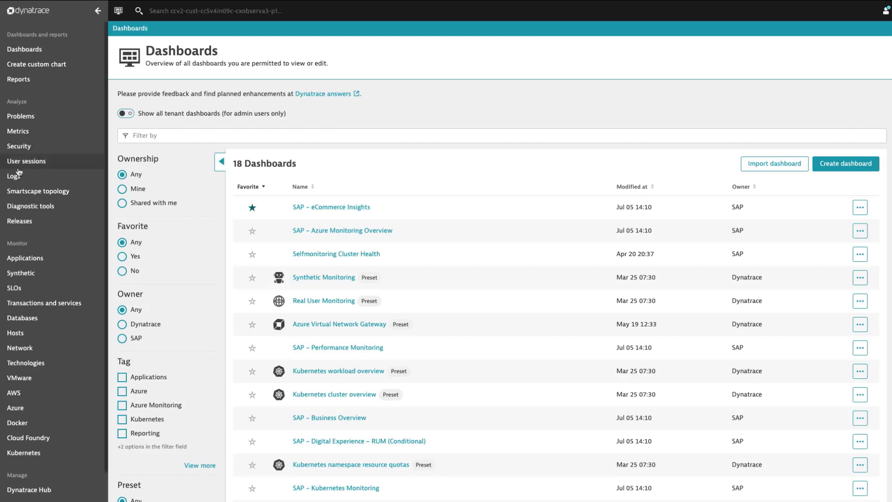
pyautogui.click(29, 212)
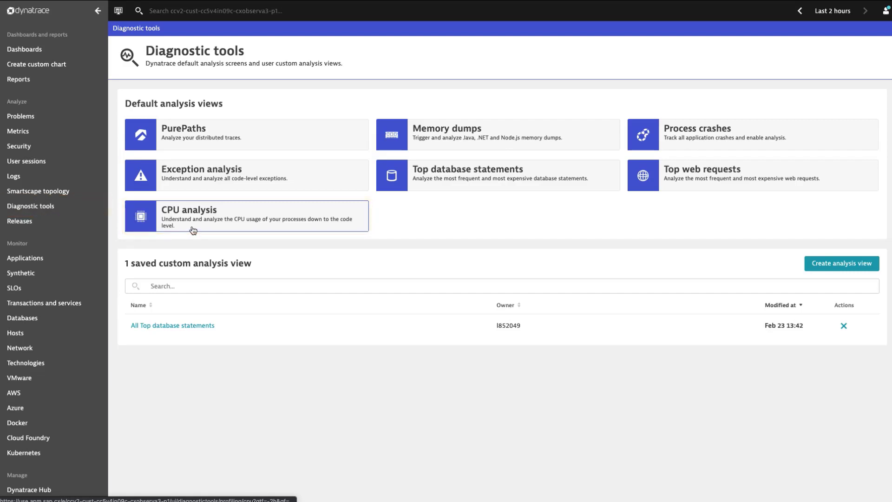
pyautogui.click(193, 230)
pyautogui.scroll(-3, 191, 227)
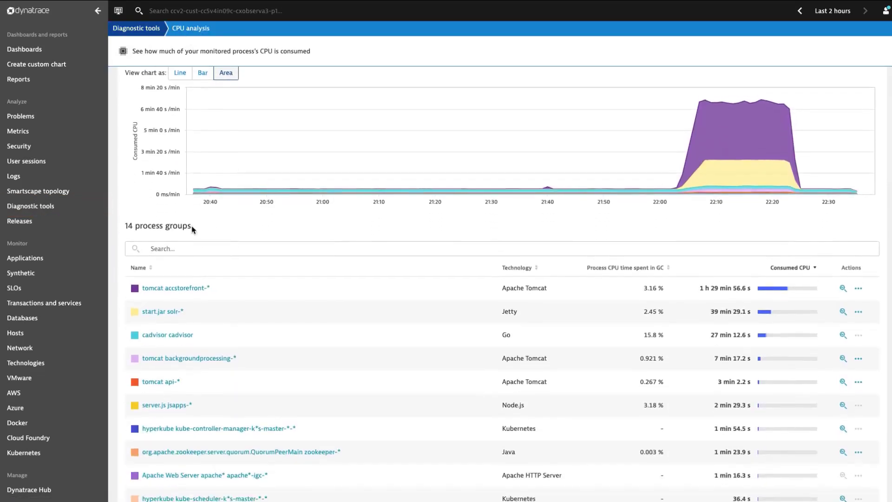
pyautogui.scroll(-2, 192, 228)
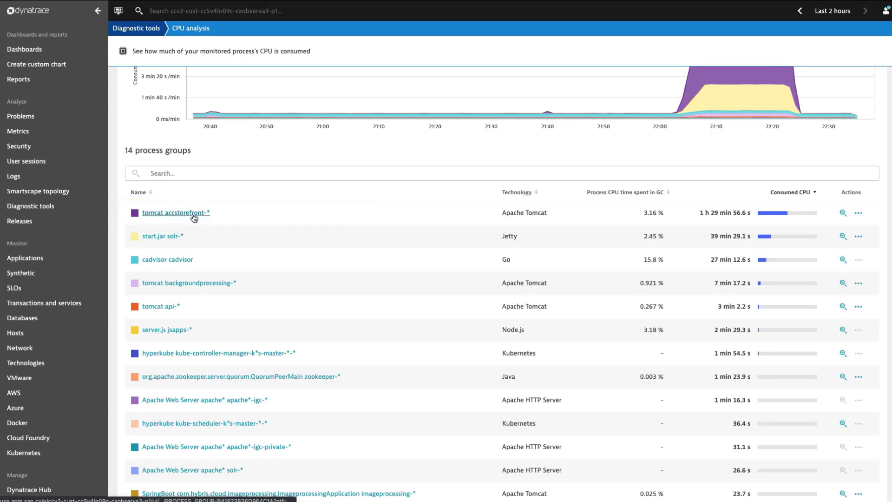
# - Drill into tomcat accstorefront-* and open memory allocation for its first process
pyautogui.click(194, 218)
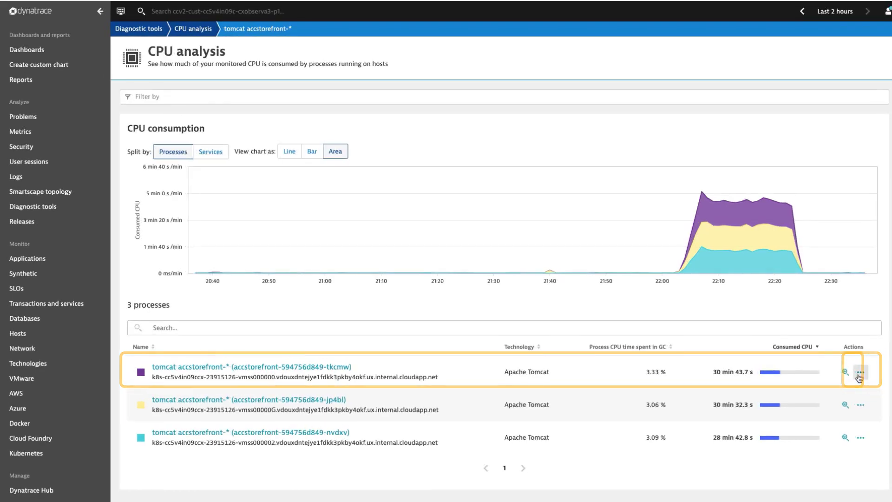
pyautogui.click(859, 374)
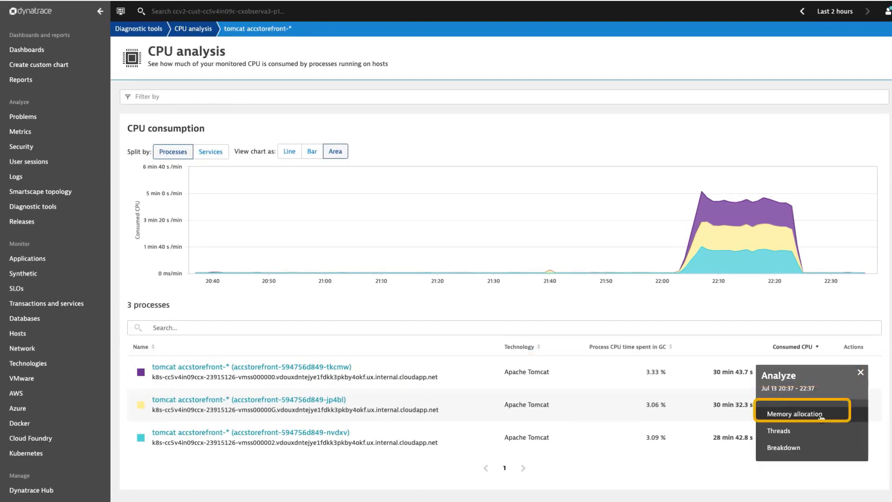
pyautogui.click(795, 414)
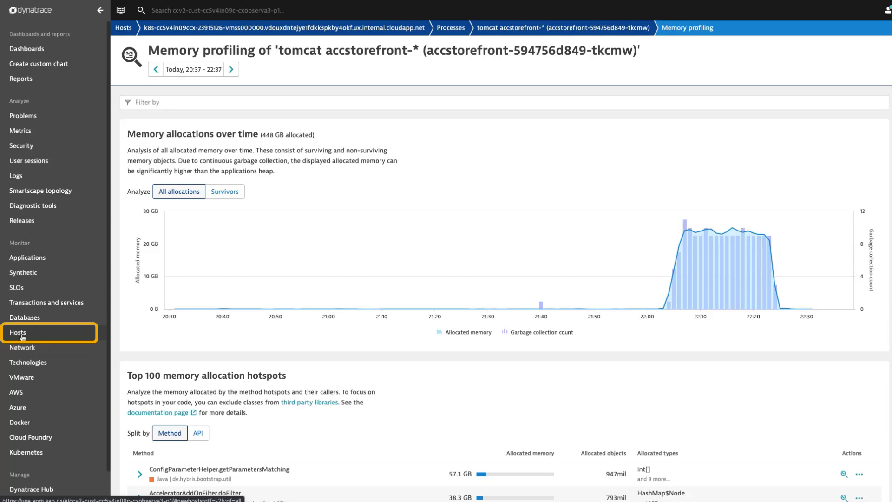
# - Reach memory profiling for the tomcat accstorefront process through the first monitored host
pyautogui.click(20, 335)
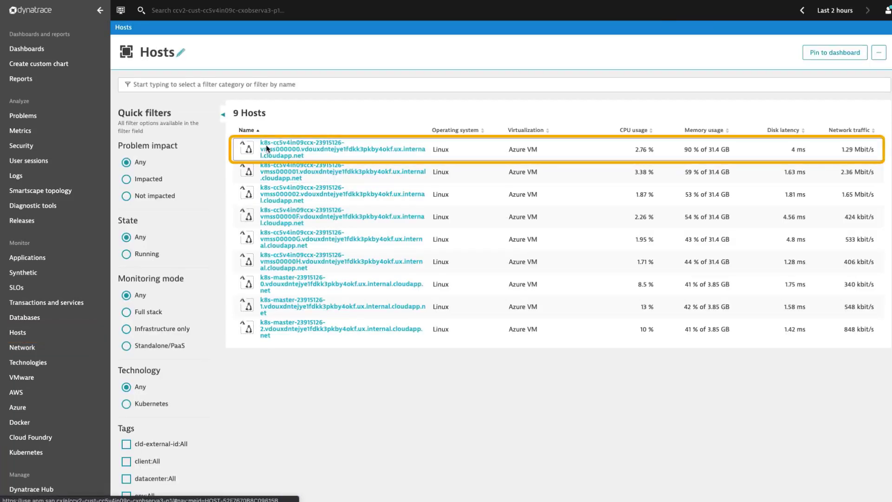
pyautogui.click(267, 149)
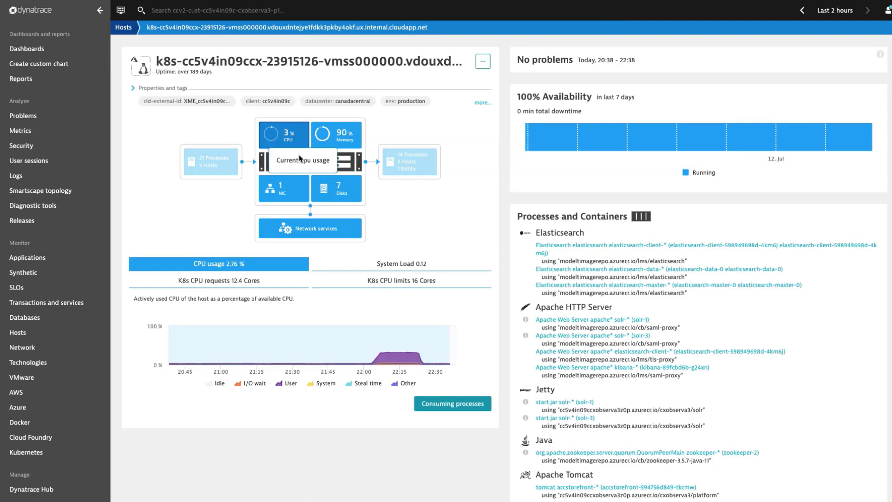
pyautogui.scroll(-3, 589, 345)
pyautogui.scroll(-1, 590, 345)
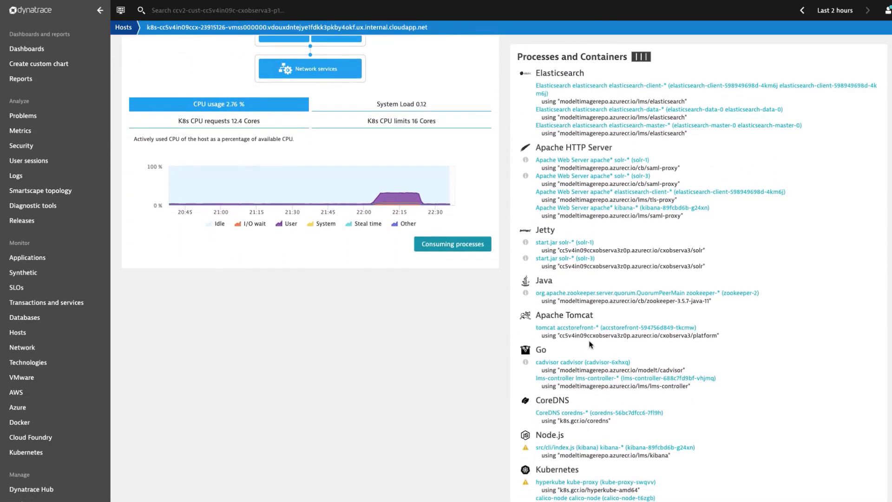
pyautogui.click(587, 328)
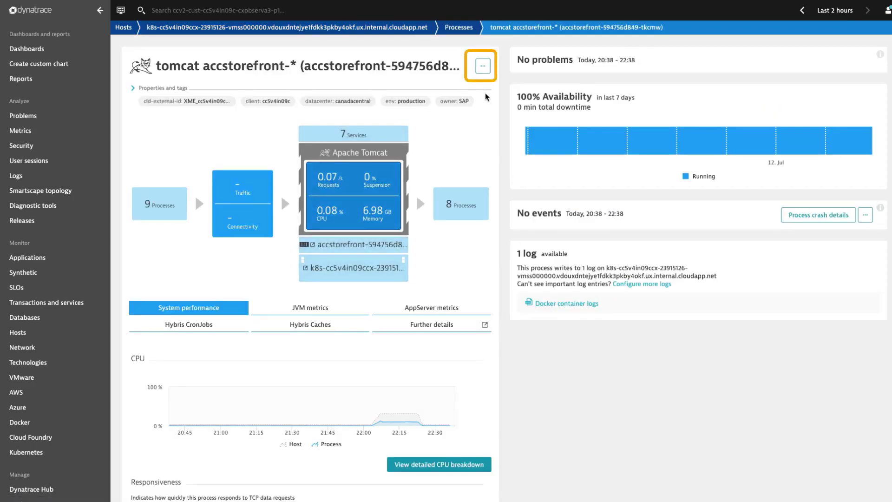
pyautogui.click(483, 67)
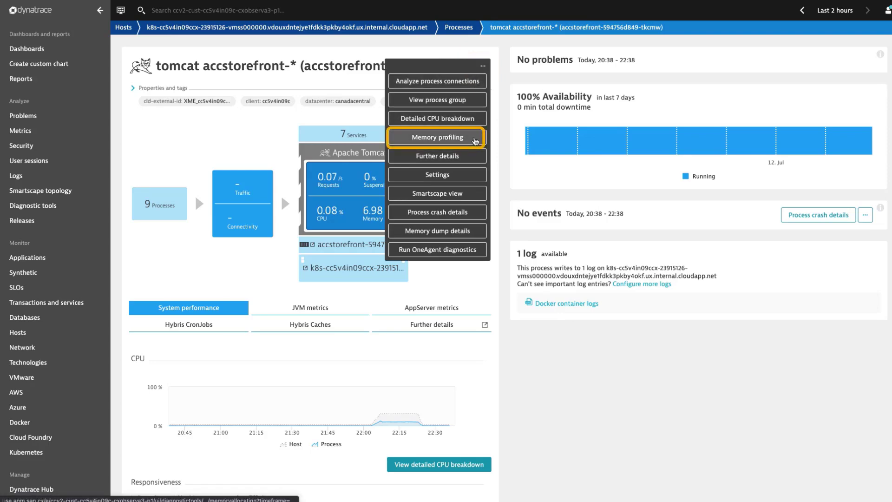
pyautogui.click(474, 142)
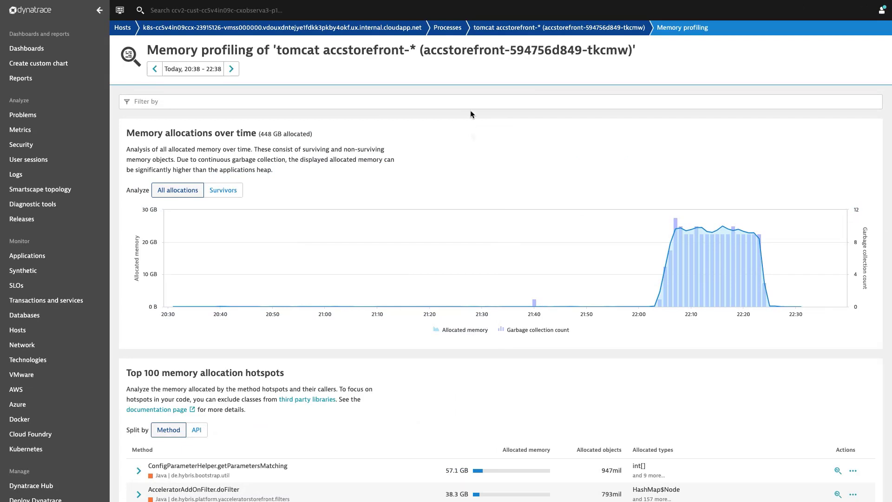
# - Analyze suspension from the process's JVM metrics to show 6.87 GB survived memory
pyautogui.click(490, 28)
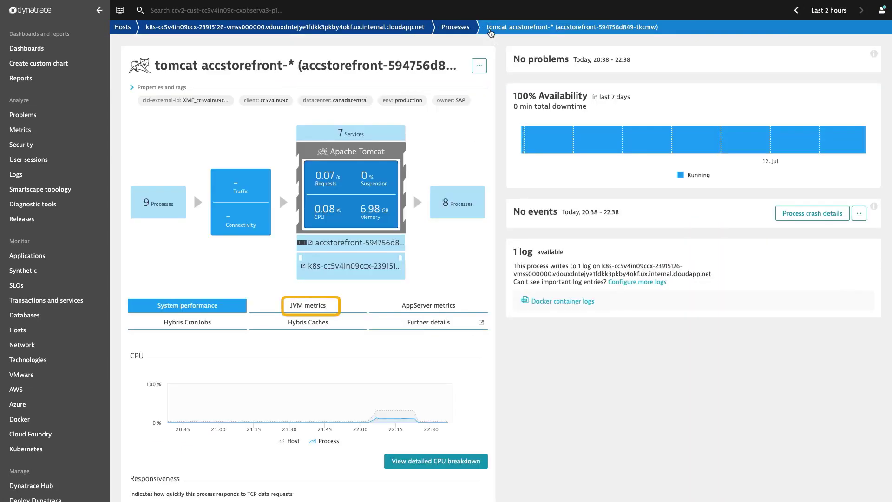
pyautogui.click(340, 308)
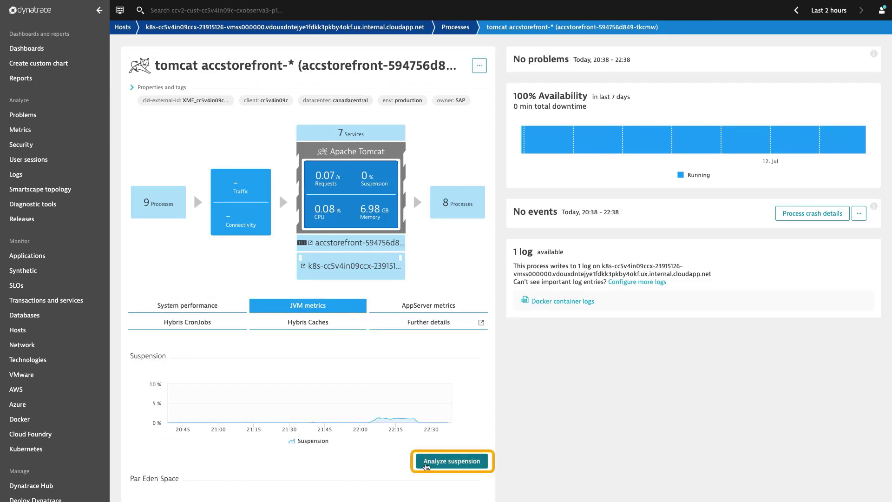
pyautogui.click(426, 463)
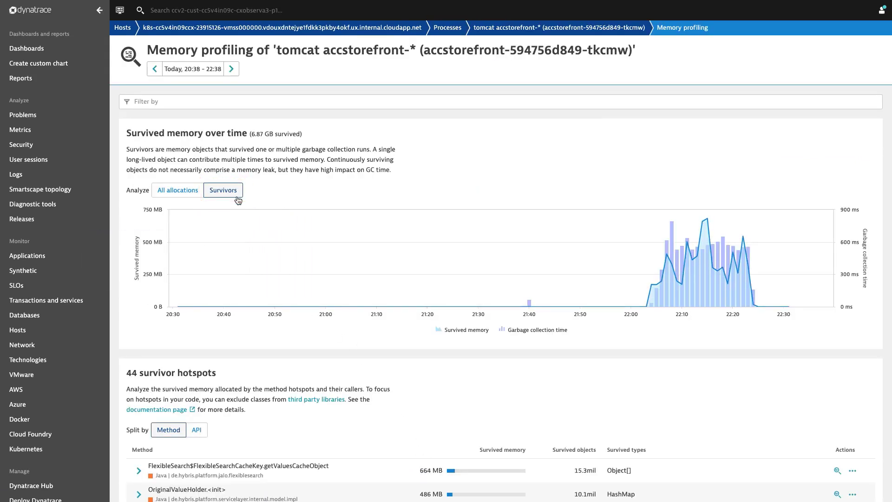
# - Go from Technologies to Apache Tomcat, accstorefront-*, then open the tkcmw process's memory profiling
pyautogui.click(34, 363)
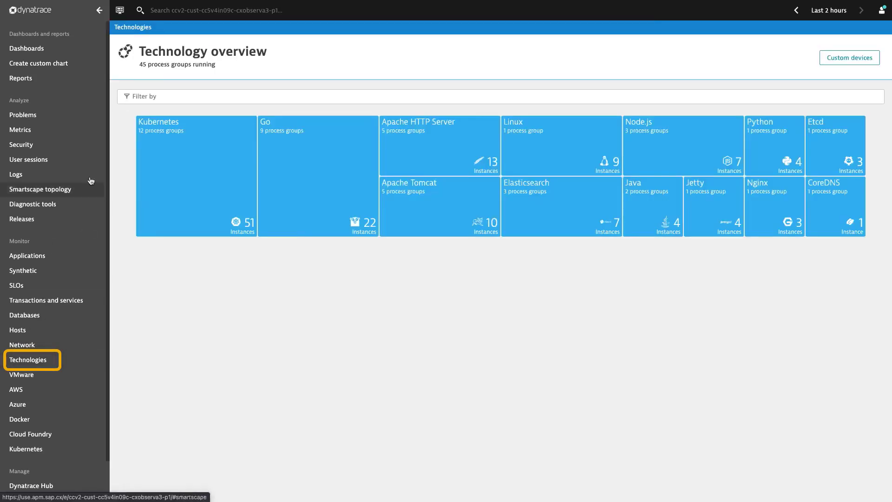
pyautogui.click(102, 10)
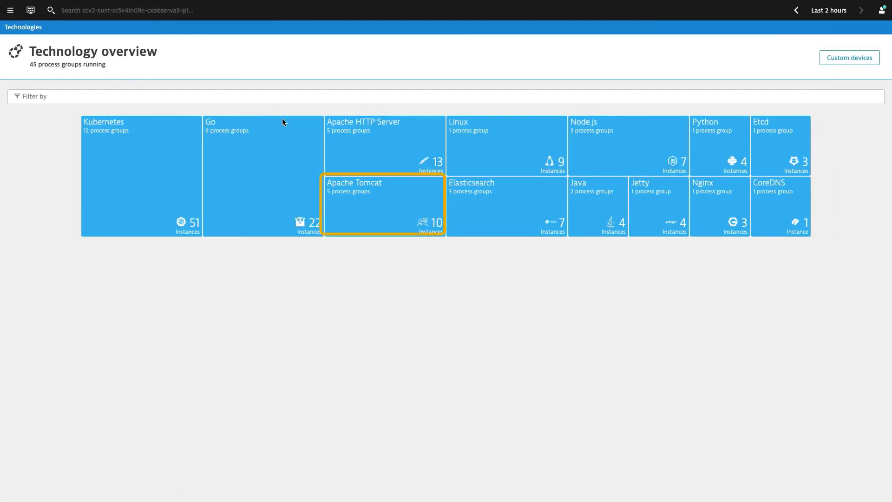
pyautogui.click(391, 223)
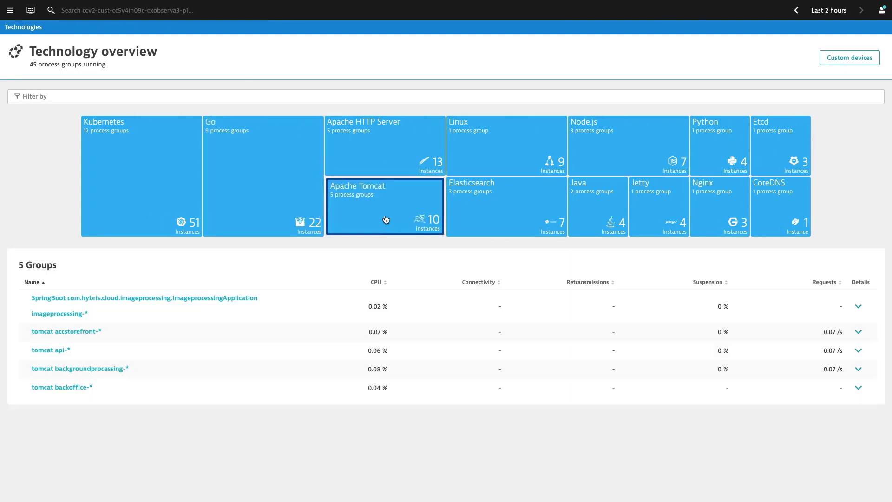
pyautogui.click(82, 332)
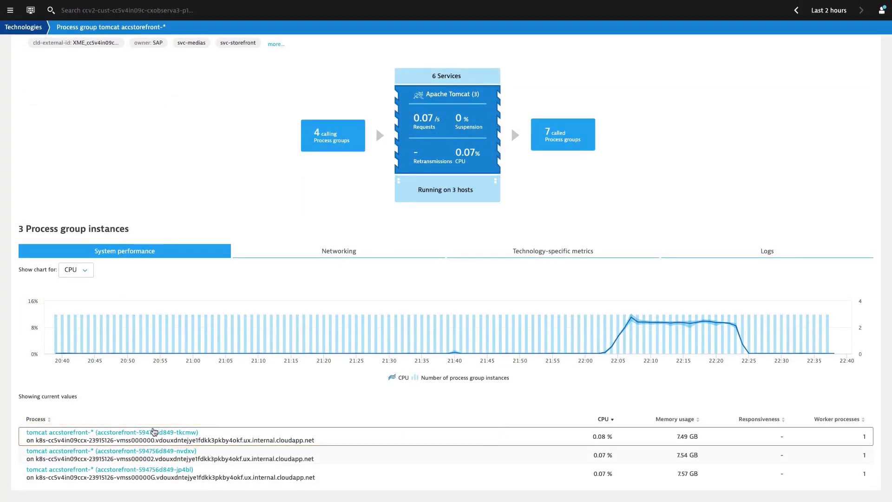
pyautogui.click(154, 431)
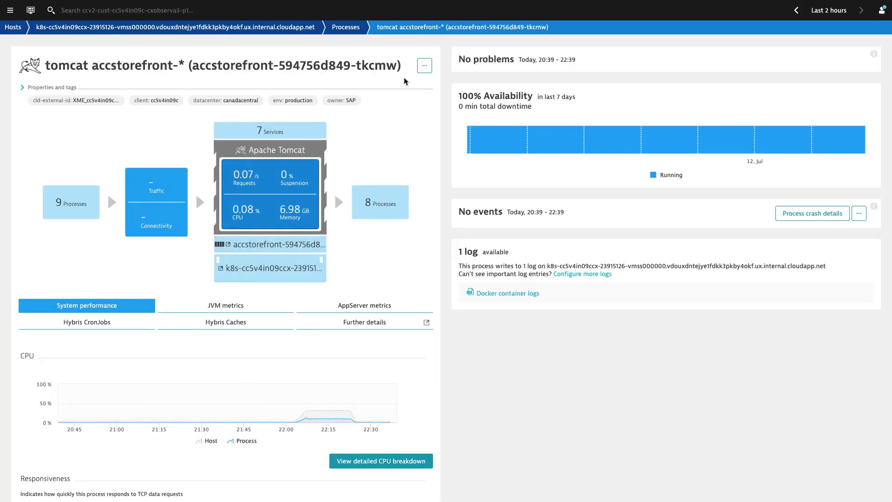
pyautogui.click(424, 66)
pyautogui.click(409, 143)
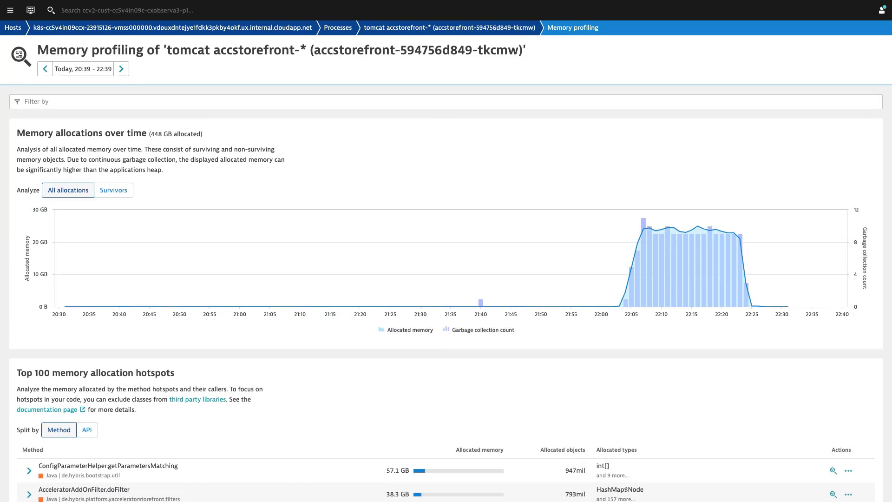
# - Select the 22:04–22:25 allocation spike on the chart as the analysis timeframe
pyautogui.click(88, 72)
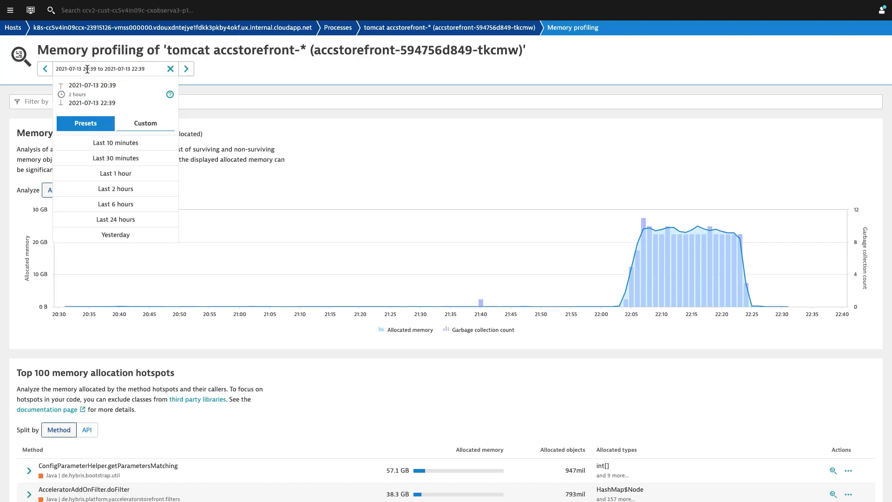
pyautogui.click(212, 69)
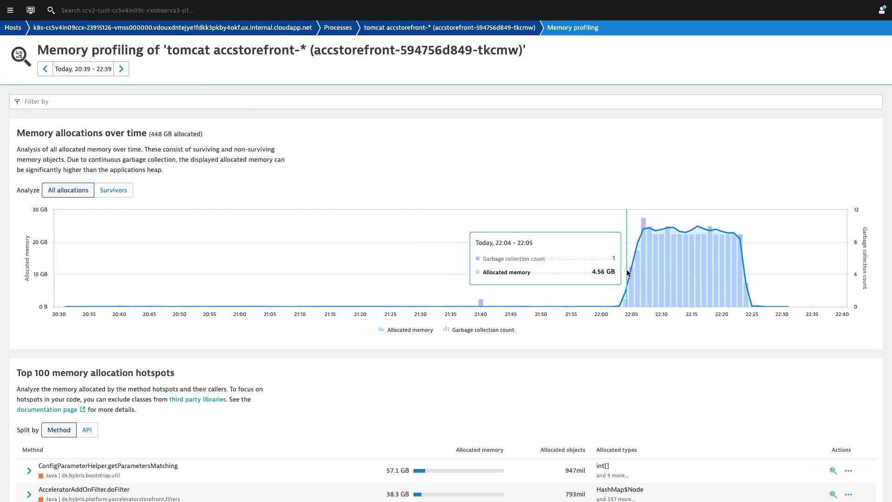
pyautogui.moveTo(627, 270); pyautogui.dragTo(753, 273)
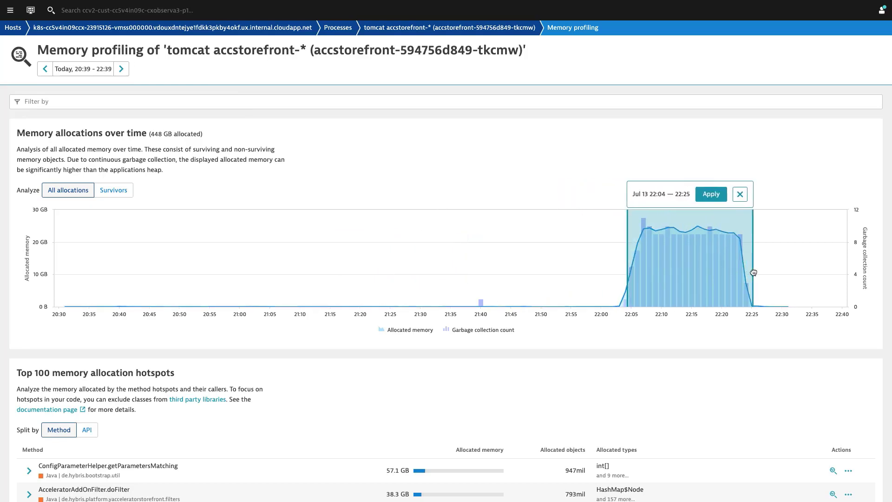
pyautogui.click(711, 196)
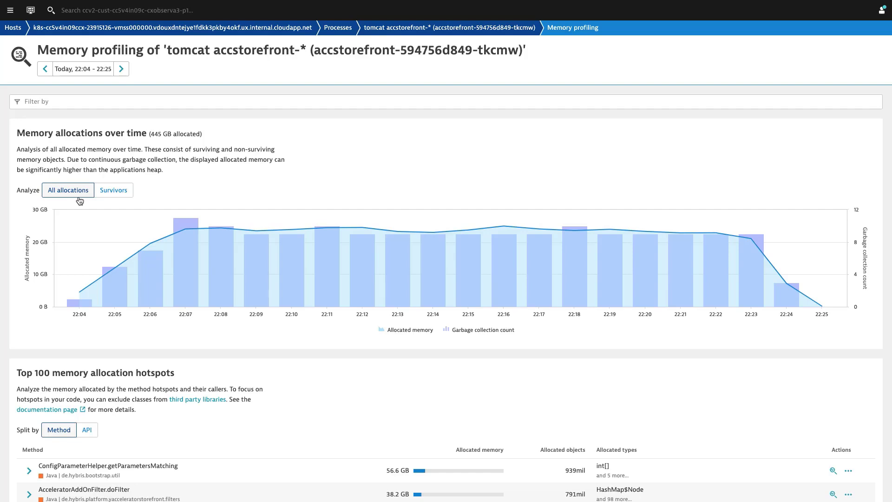
pyautogui.scroll(-5, 80, 201)
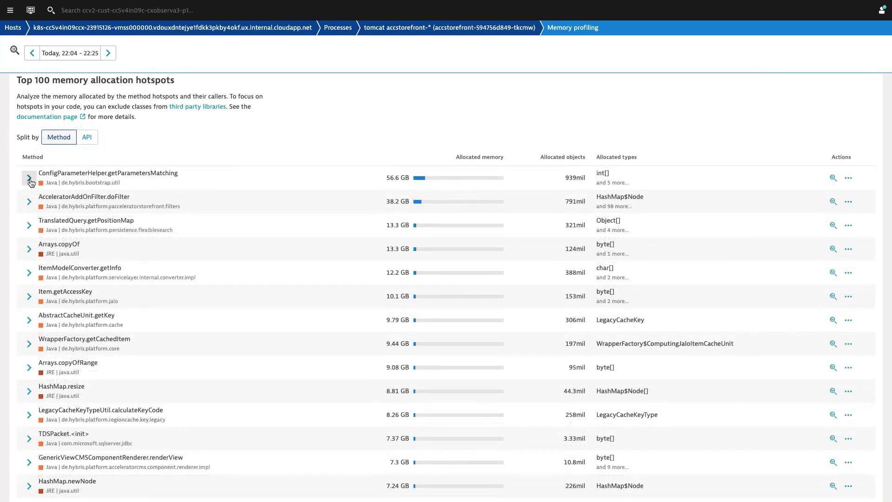
# - Expand callers via Utilities.getExtensionForWebroot and getExtensionNameFromRequest to HybrisSpringSessionFilter
pyautogui.click(28, 178)
pyautogui.click(37, 227)
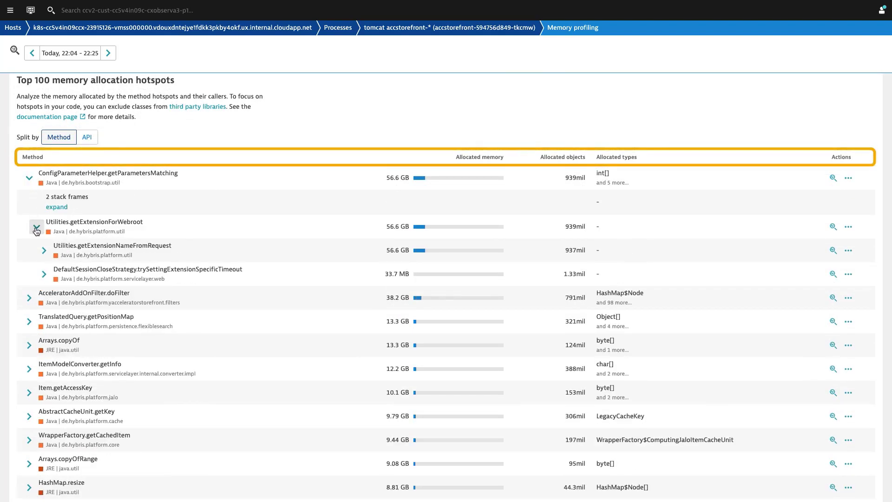
pyautogui.click(43, 250)
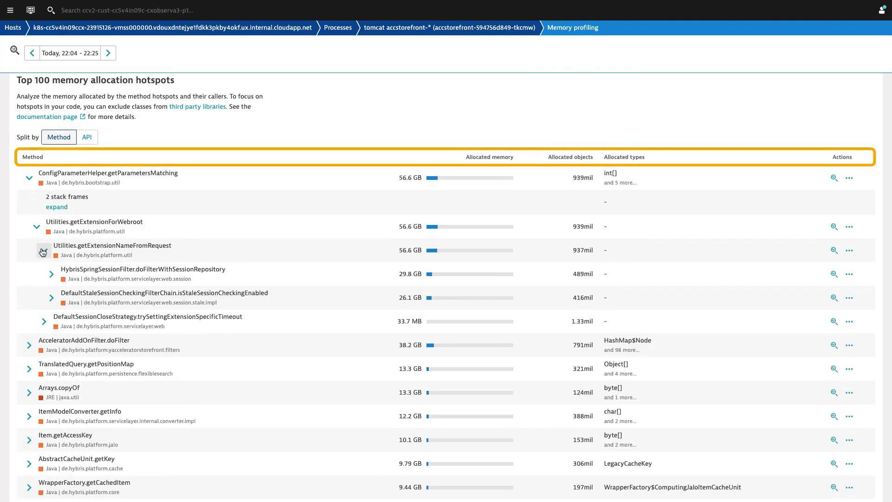
pyautogui.click(51, 275)
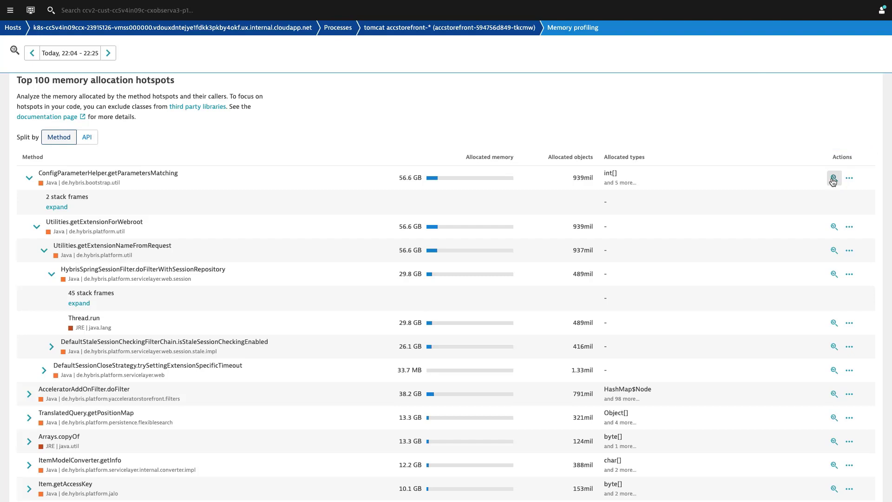
# - Analyze getParametersMatching's callees, expanding Pattern.matcher and HashMap.put, then open its navigation options
pyautogui.click(833, 179)
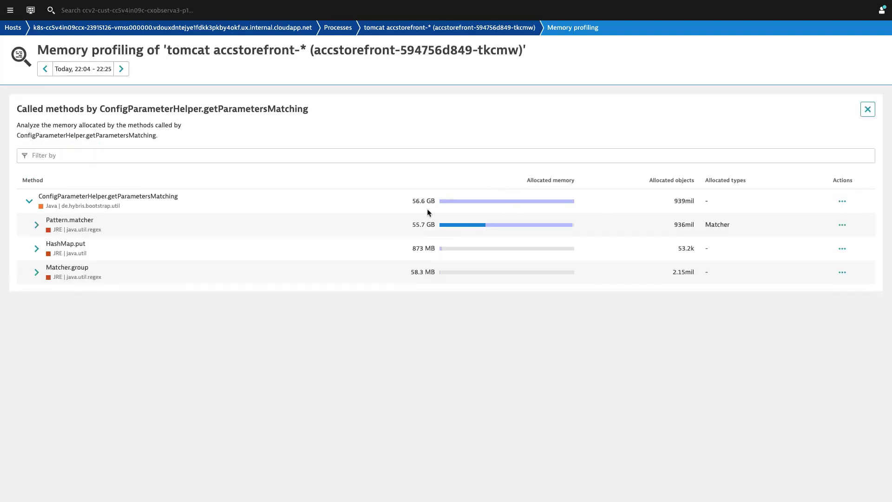
pyautogui.click(36, 225)
pyautogui.click(34, 273)
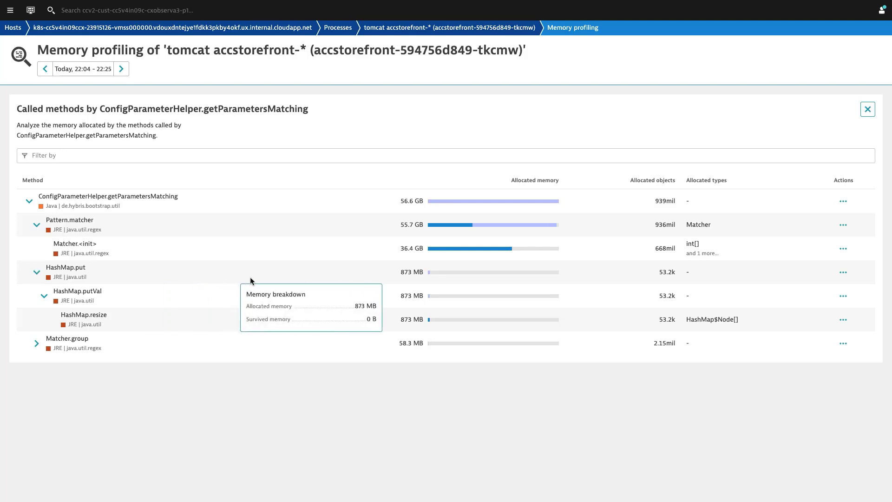
pyautogui.click(843, 203)
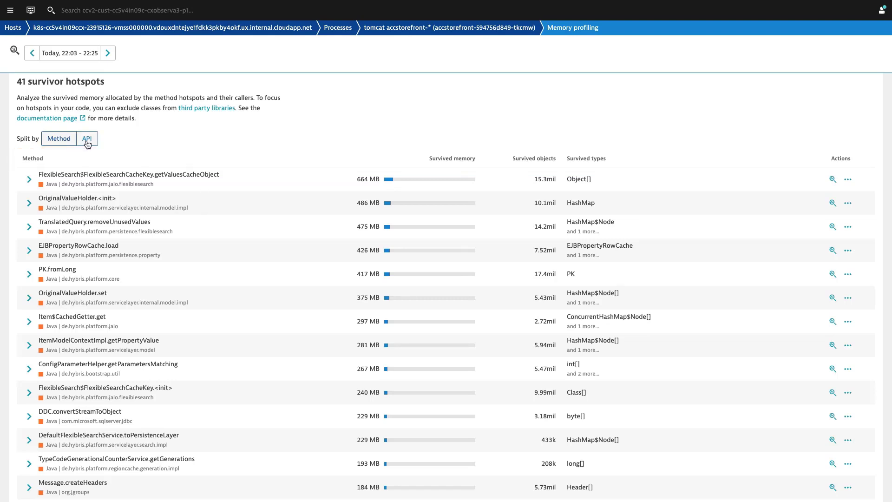
pyautogui.scroll(-1, 96, 189)
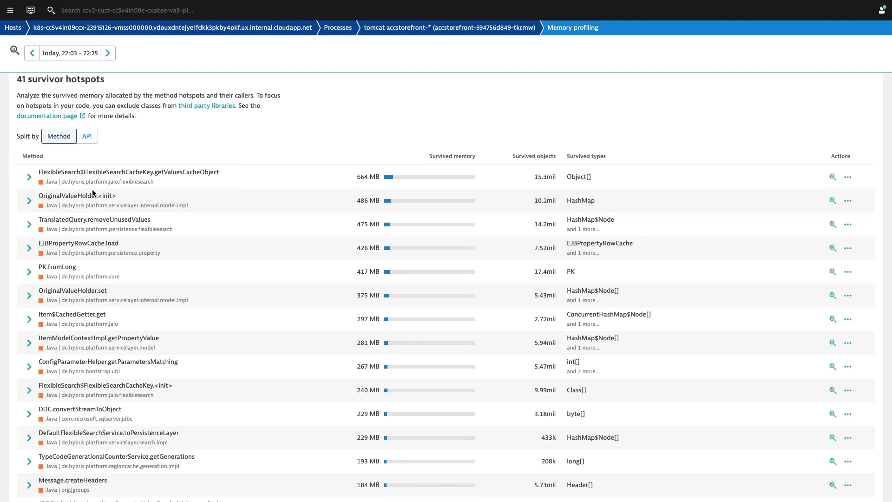
pyautogui.moveTo(163, 180)
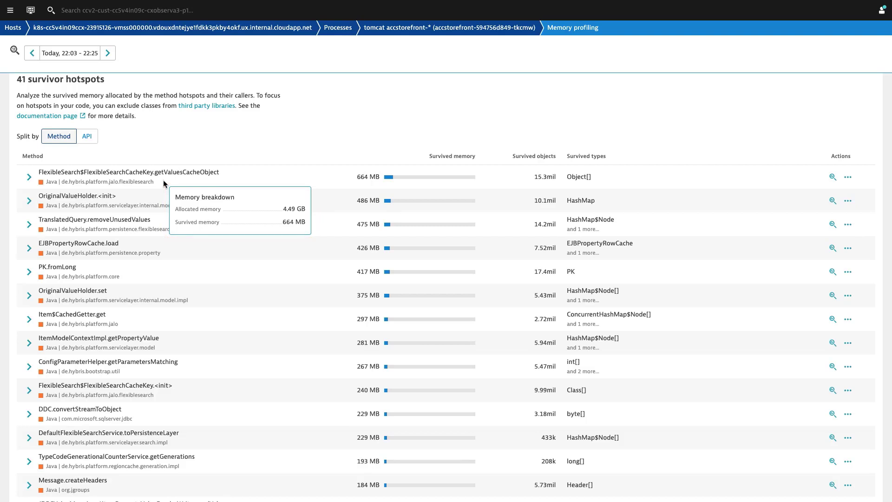
# - Expand the top survivor's callers through FlexibleSearchCacheKey.<init>, search and searchUnique to doDispatch
pyautogui.click(28, 176)
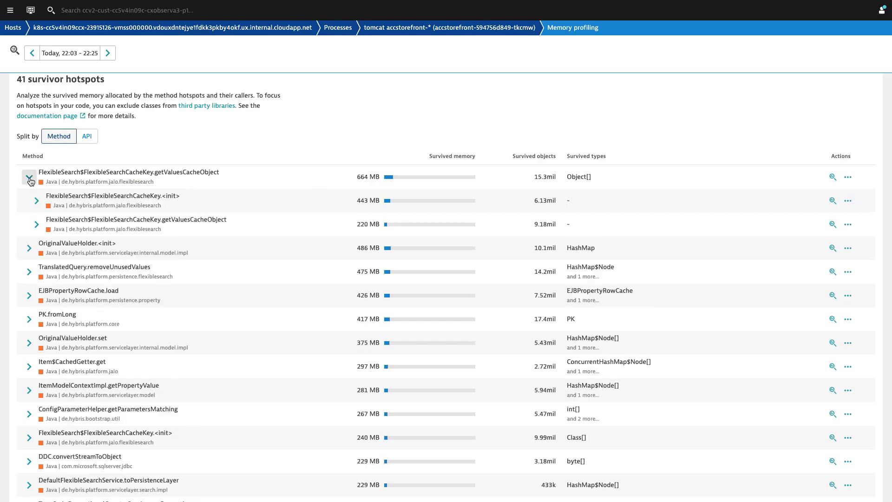
pyautogui.click(32, 200)
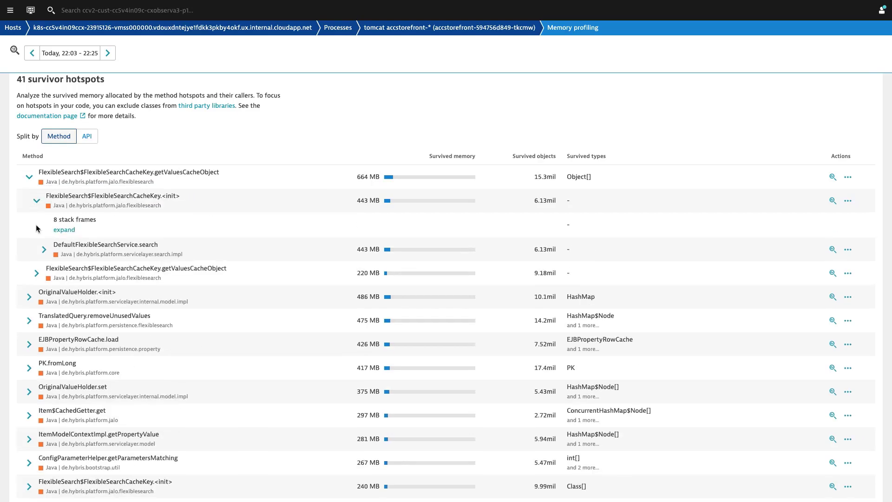
pyautogui.click(44, 253)
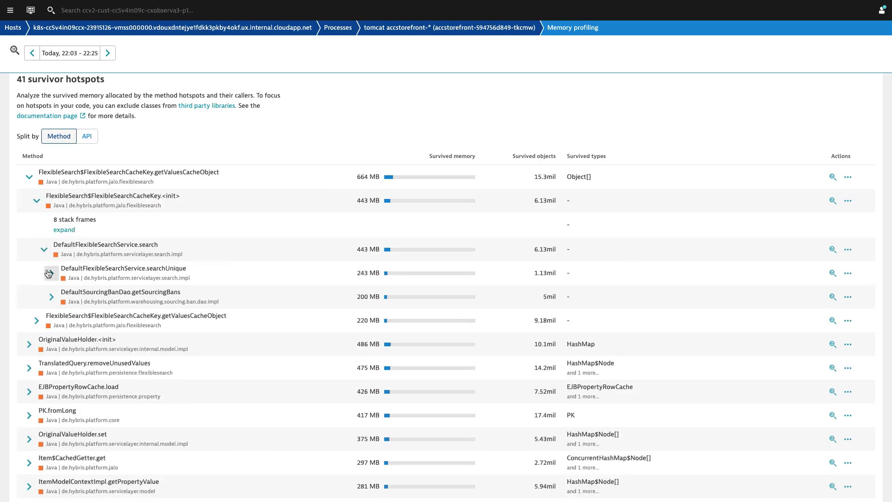
pyautogui.click(50, 274)
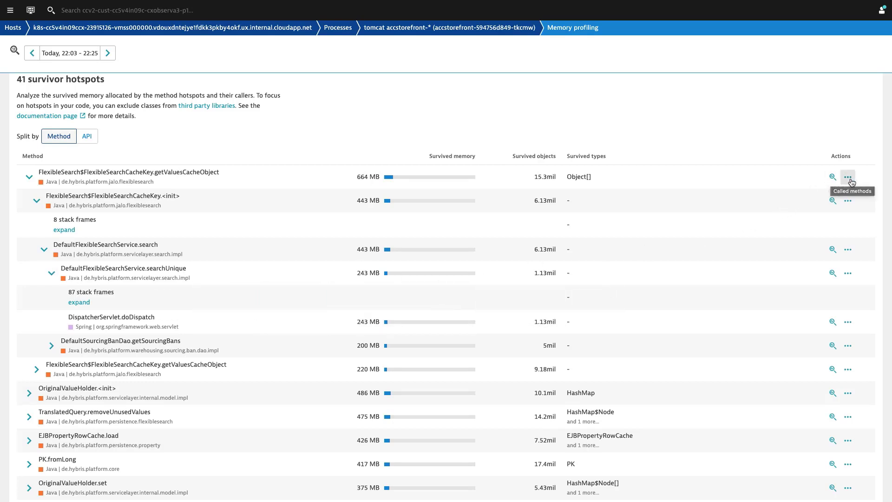
pyautogui.click(849, 177)
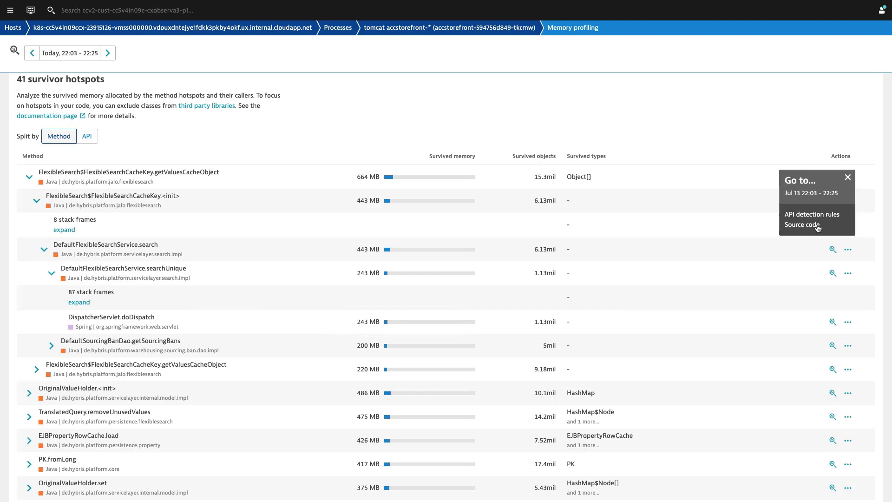